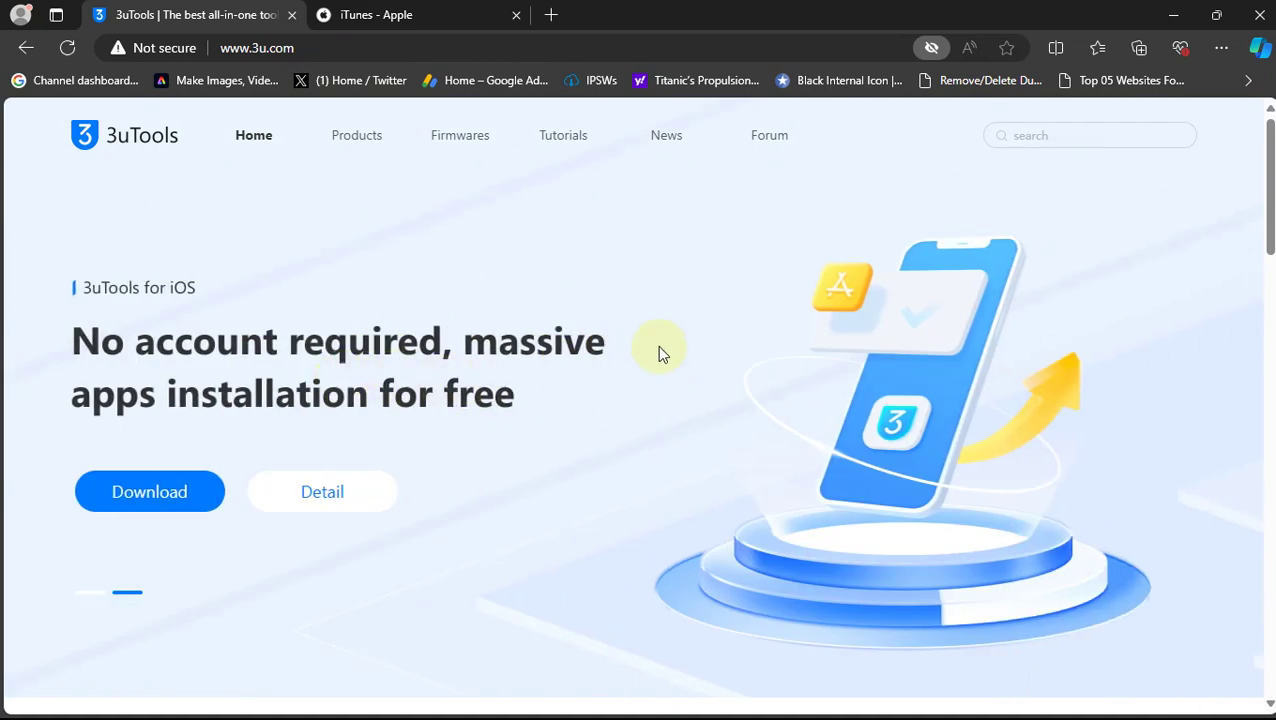
Step: Switch to Apple's iTunes page and scroll to the macOS and Windows version links
left_click(421, 24)
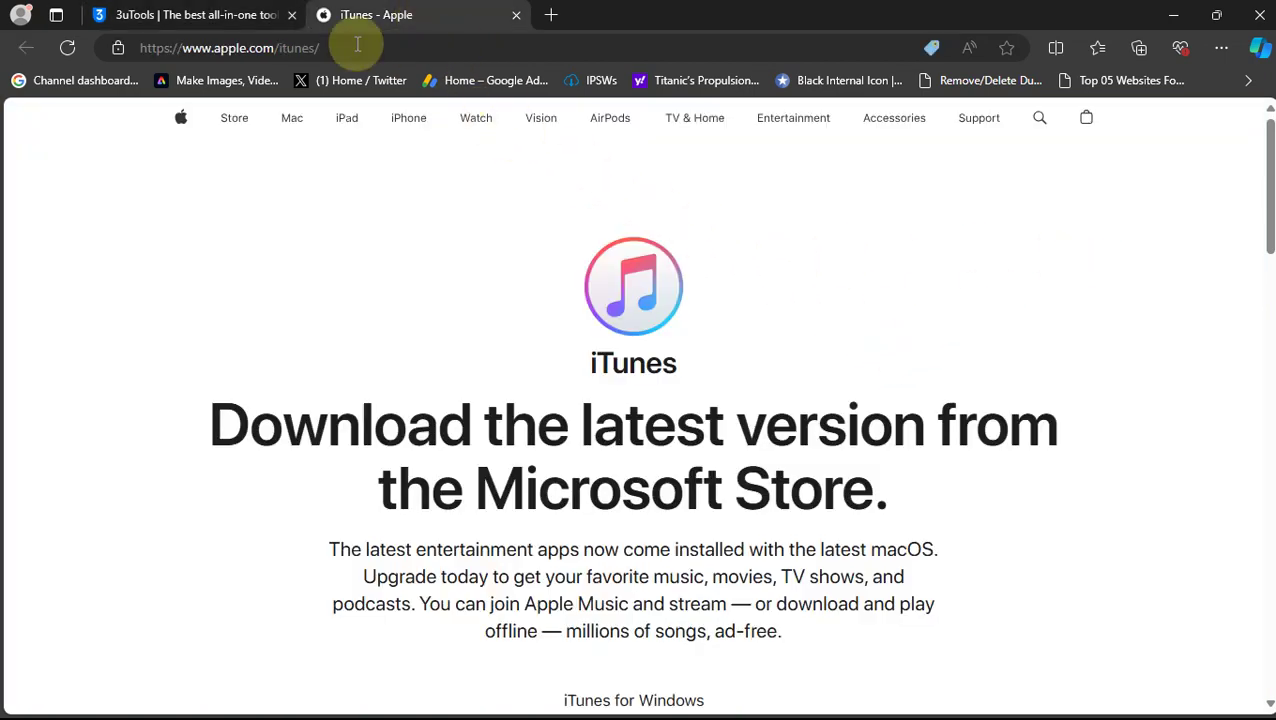
scroll(997, 421, "down", 3)
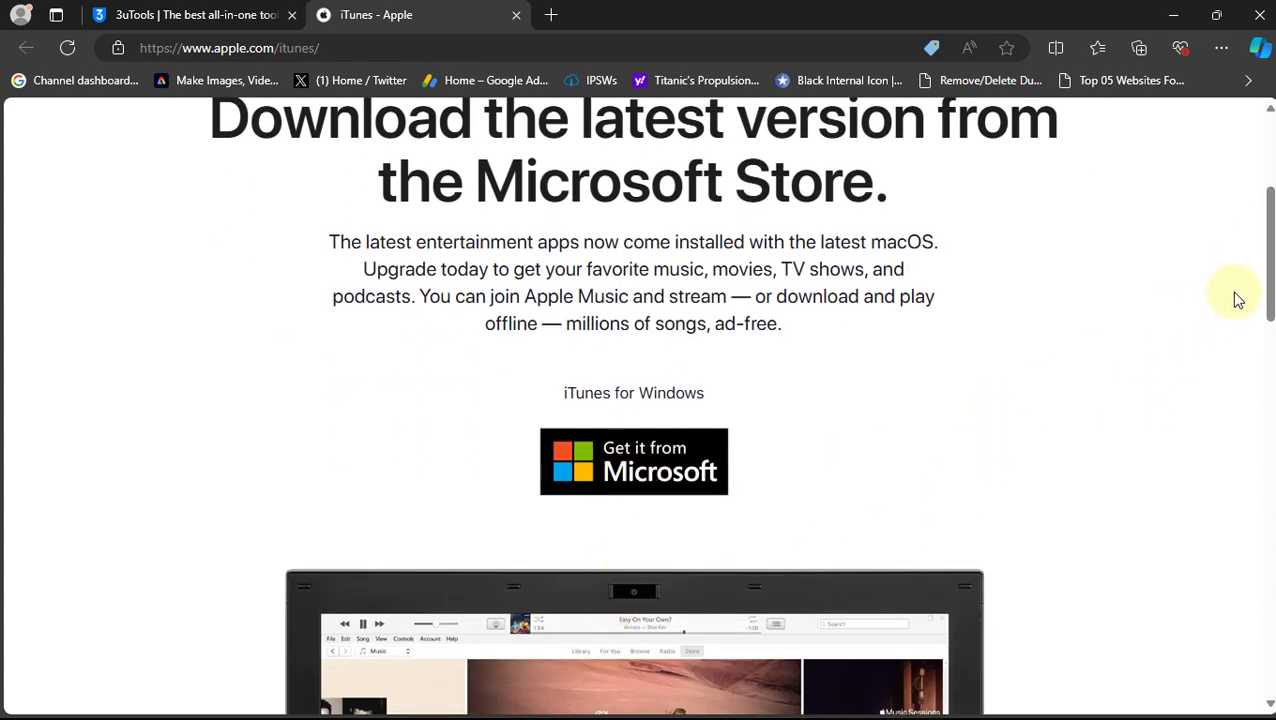
scroll(1266, 312, "down", 1)
scroll(1266, 312, "down", 5)
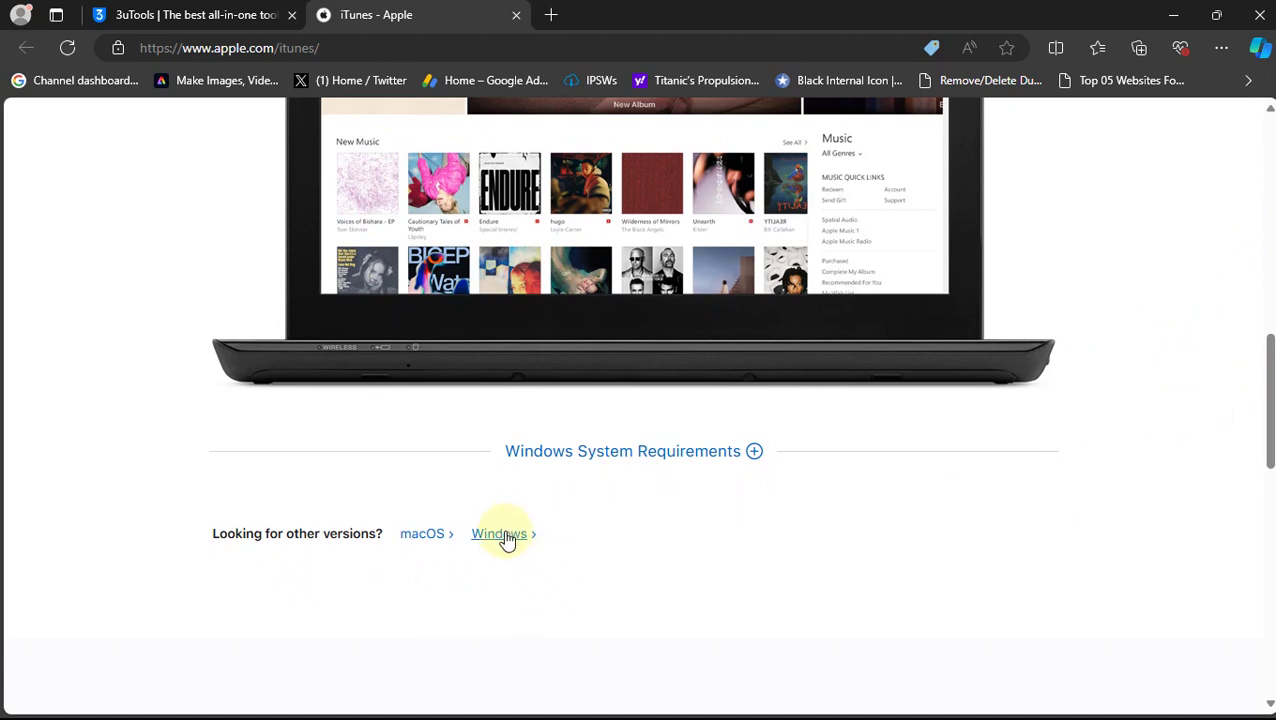
Step: Move to the 3uTools app showing the iPhone 8 Plus info: iOS 16.6, 256GB
left_click(211, 25)
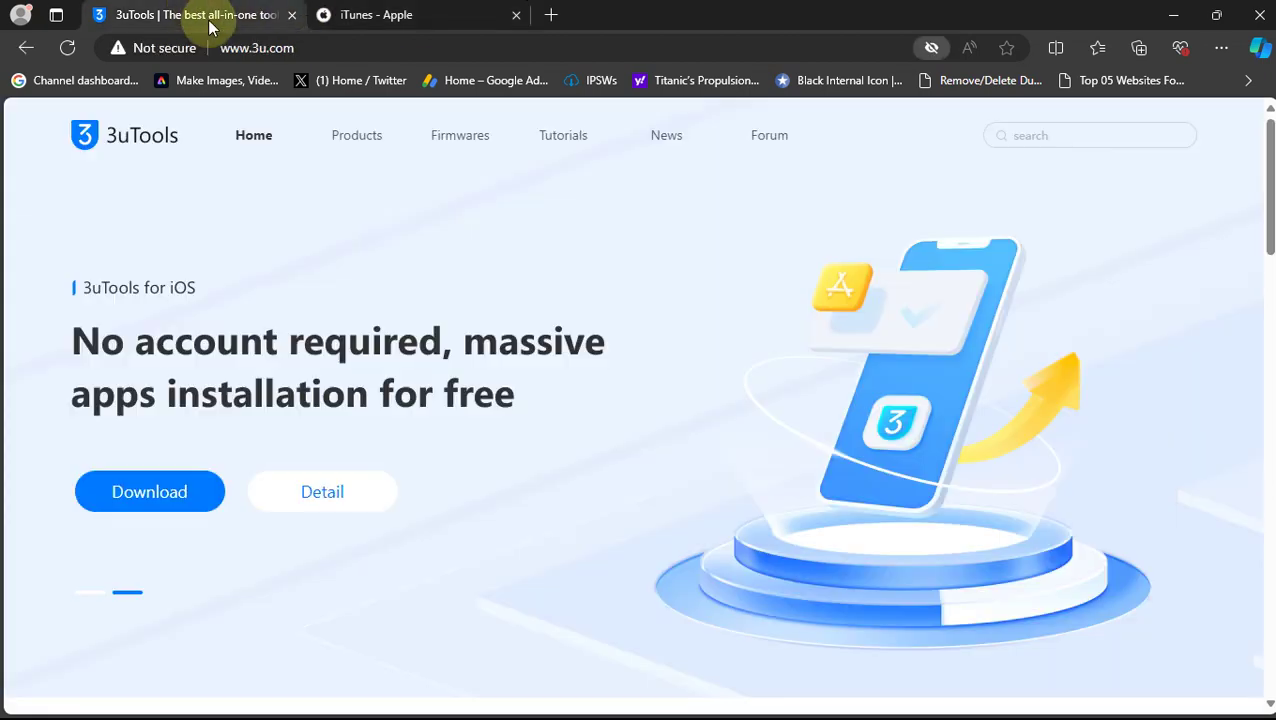
left_click(418, 22)
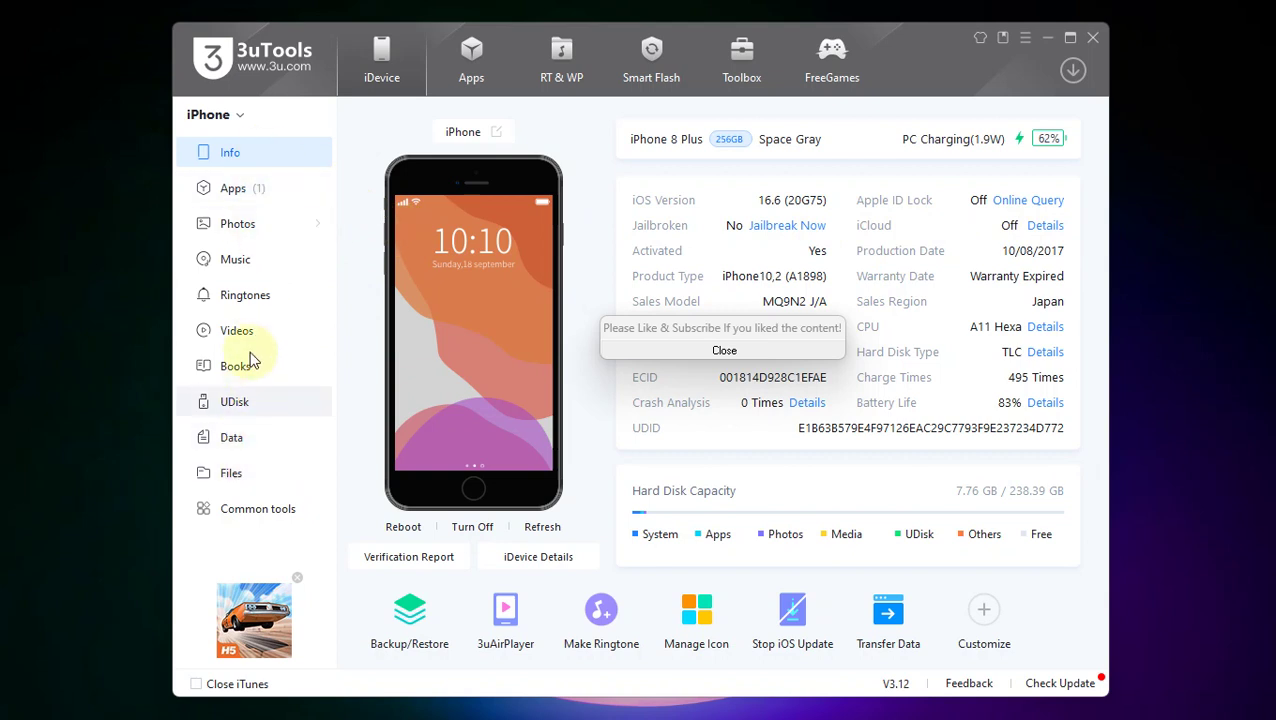
Step: Import the PC's backup folder into UDisk, bringing in 17 files and 5 folders
left_click(236, 405)
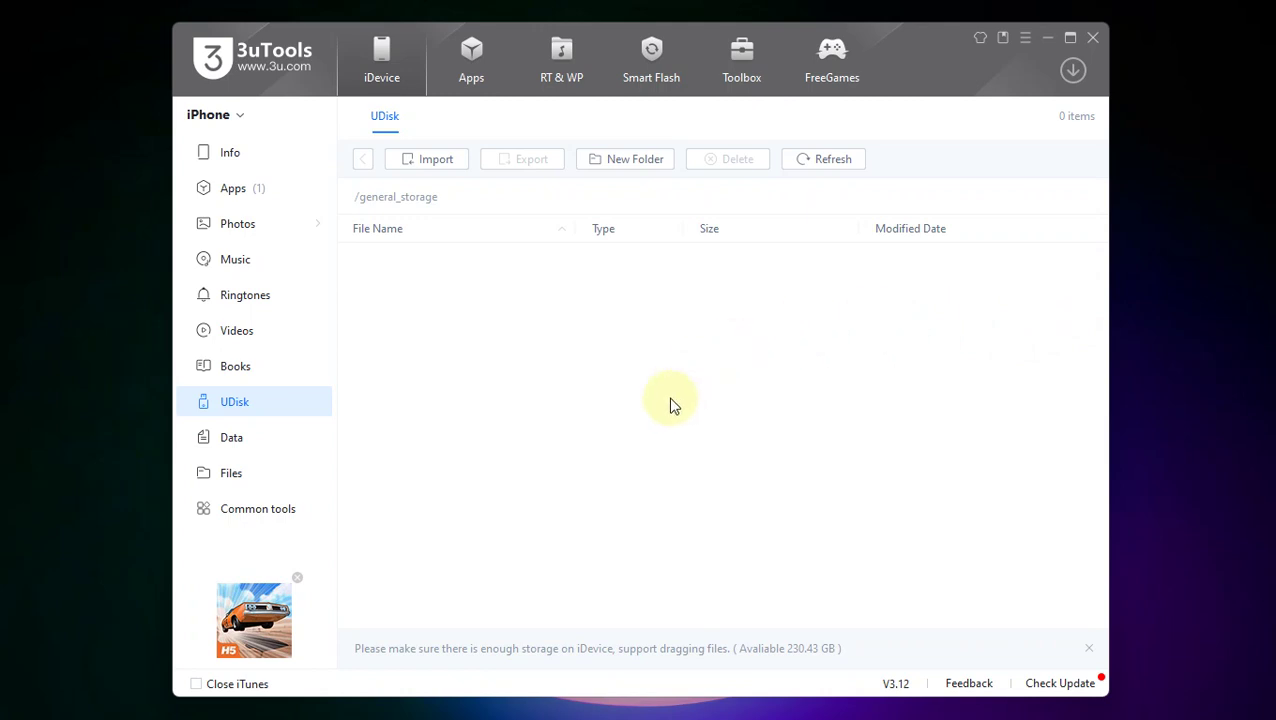
left_click(432, 162)
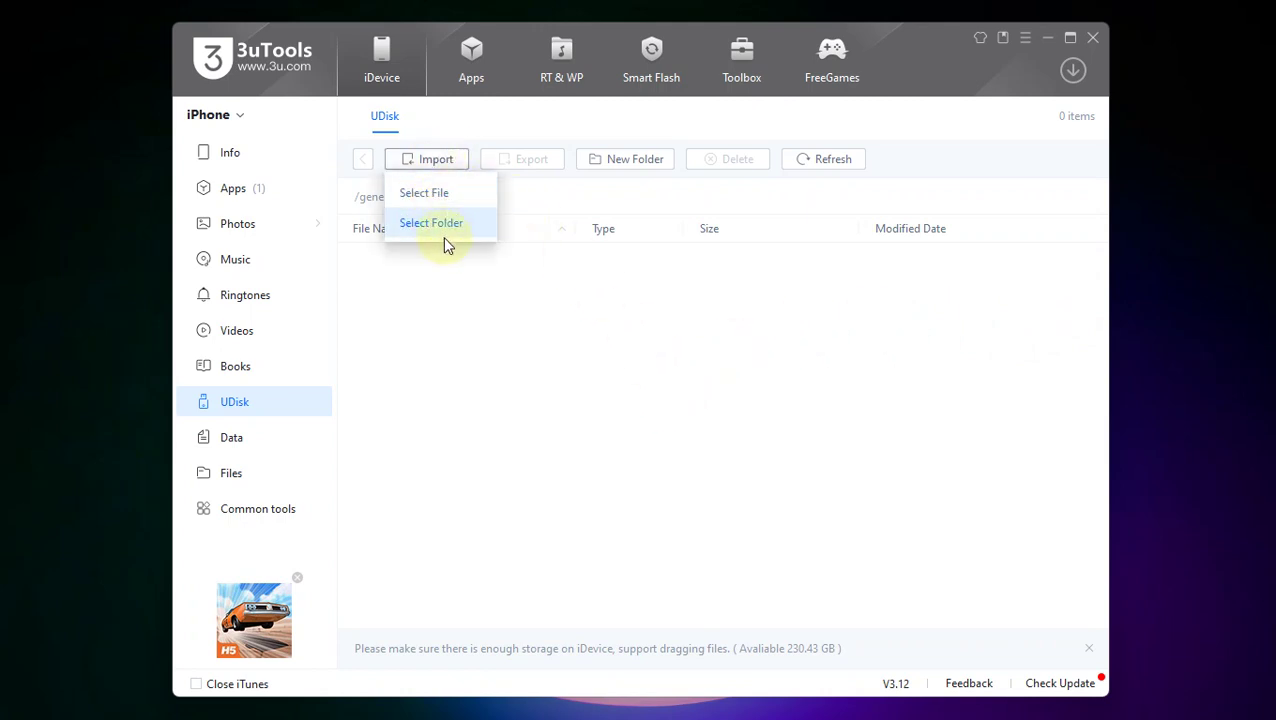
left_click(434, 226)
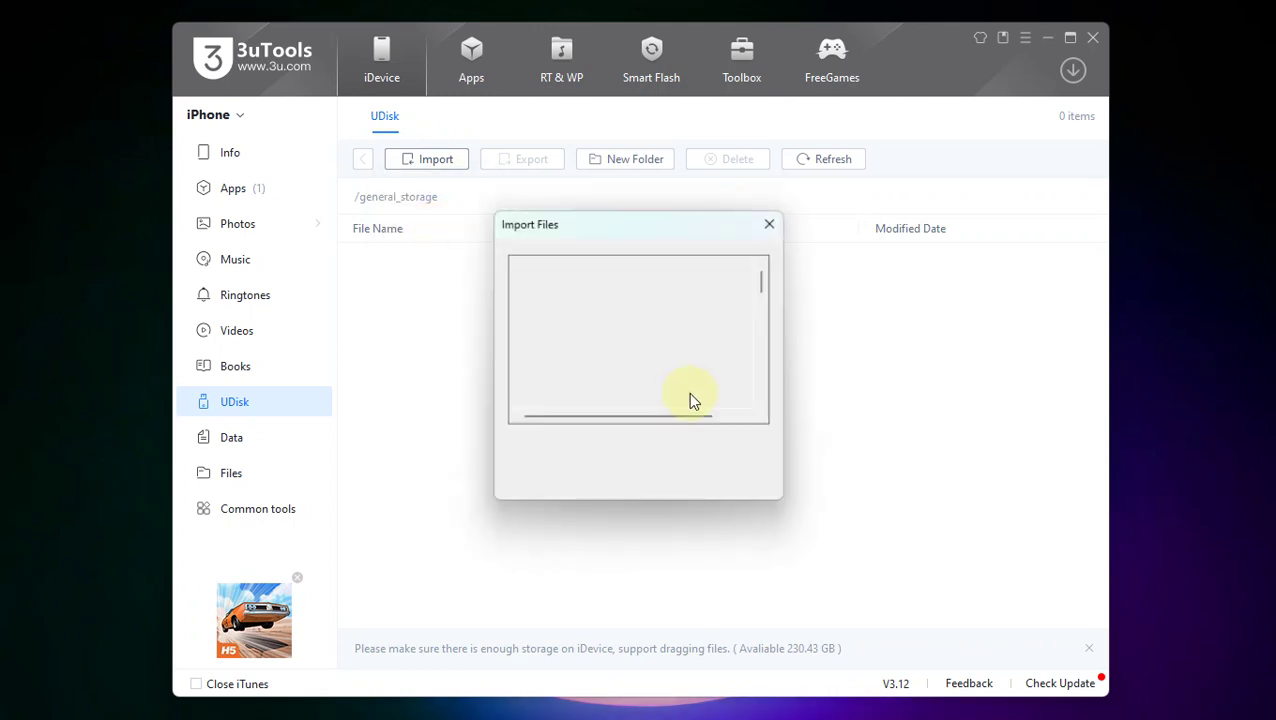
left_click(561, 355)
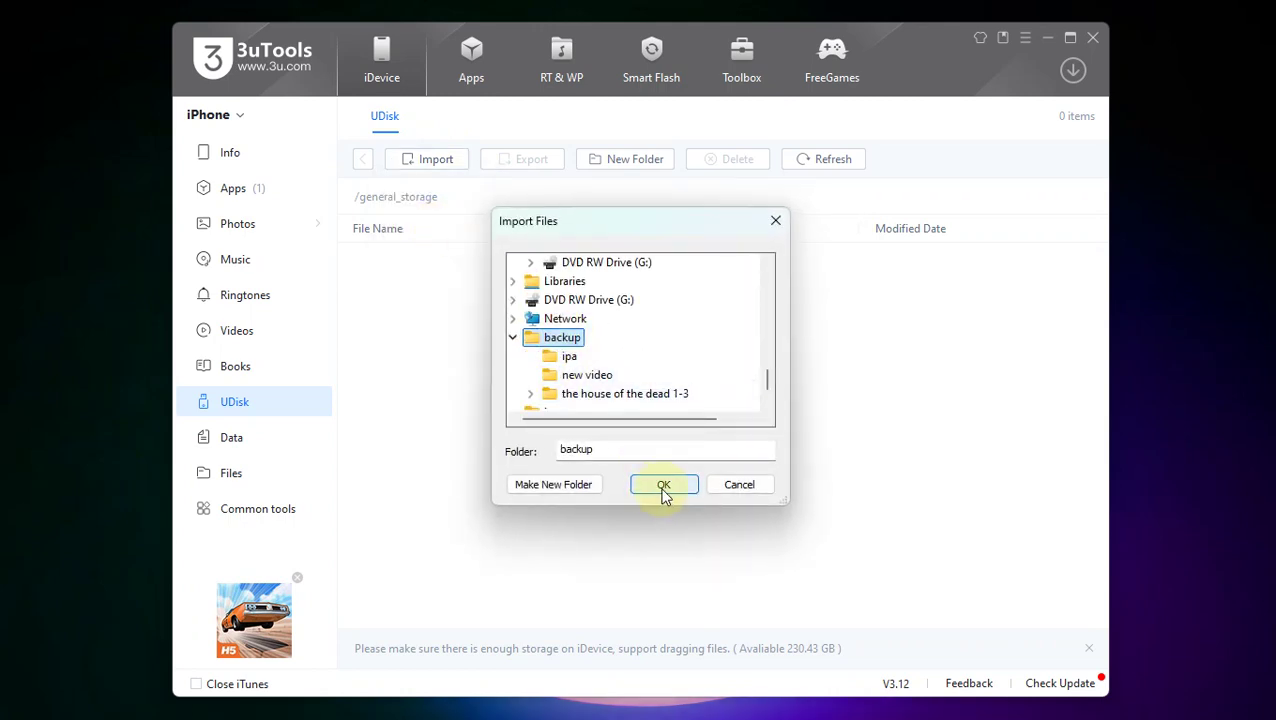
left_click(662, 488)
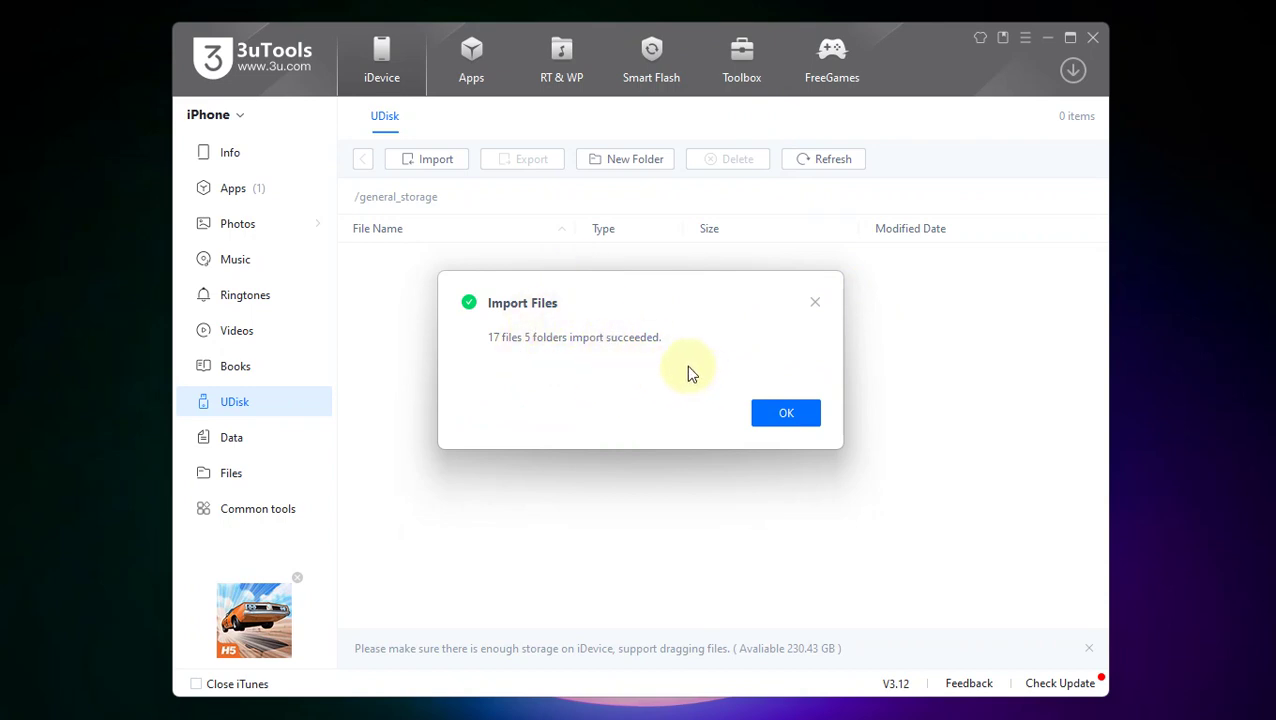
Step: Dismiss the import message, create a UDisk folder named Test, and import Delta 1.6.1.ipa
left_click(785, 413)
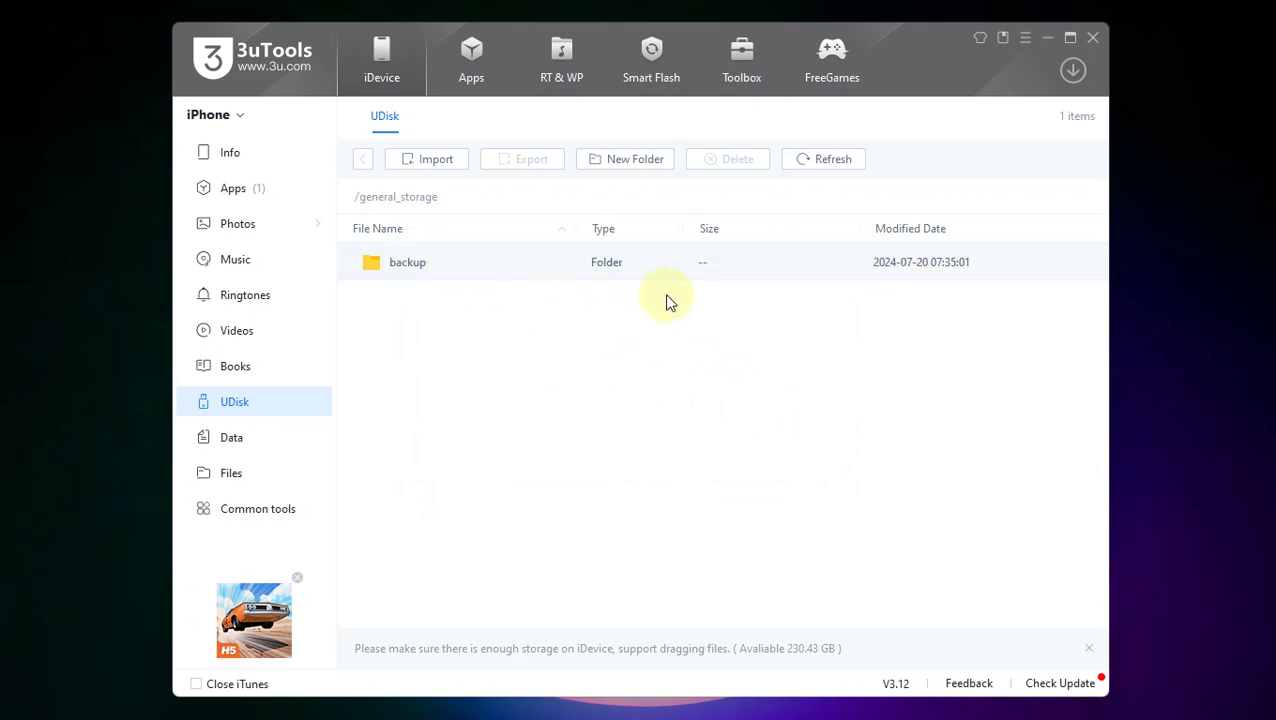
left_click(640, 160)
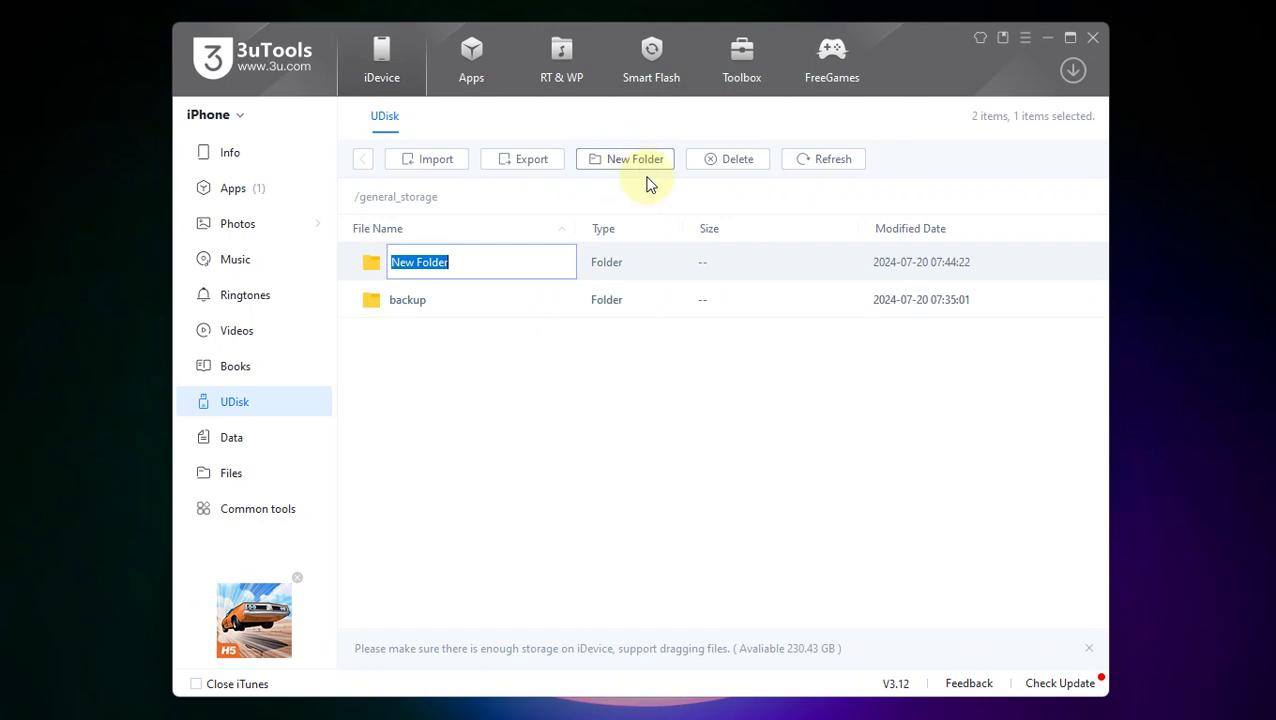
type("Test")
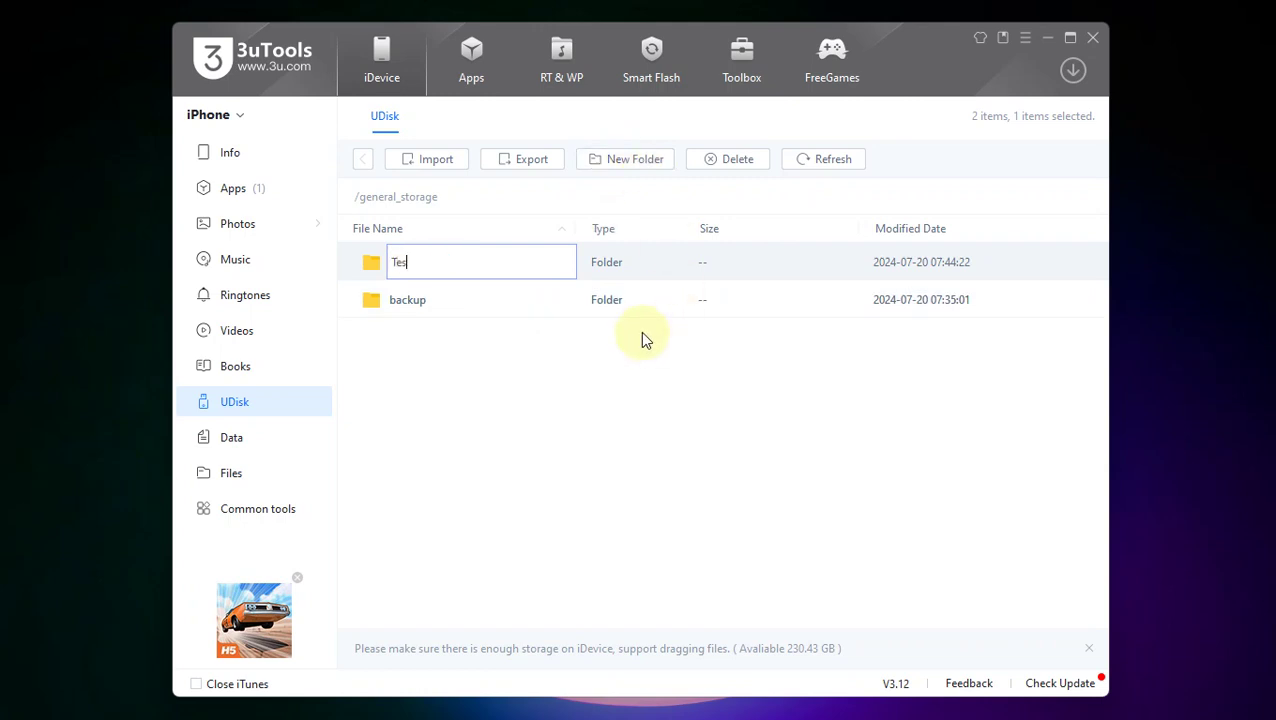
key("Return")
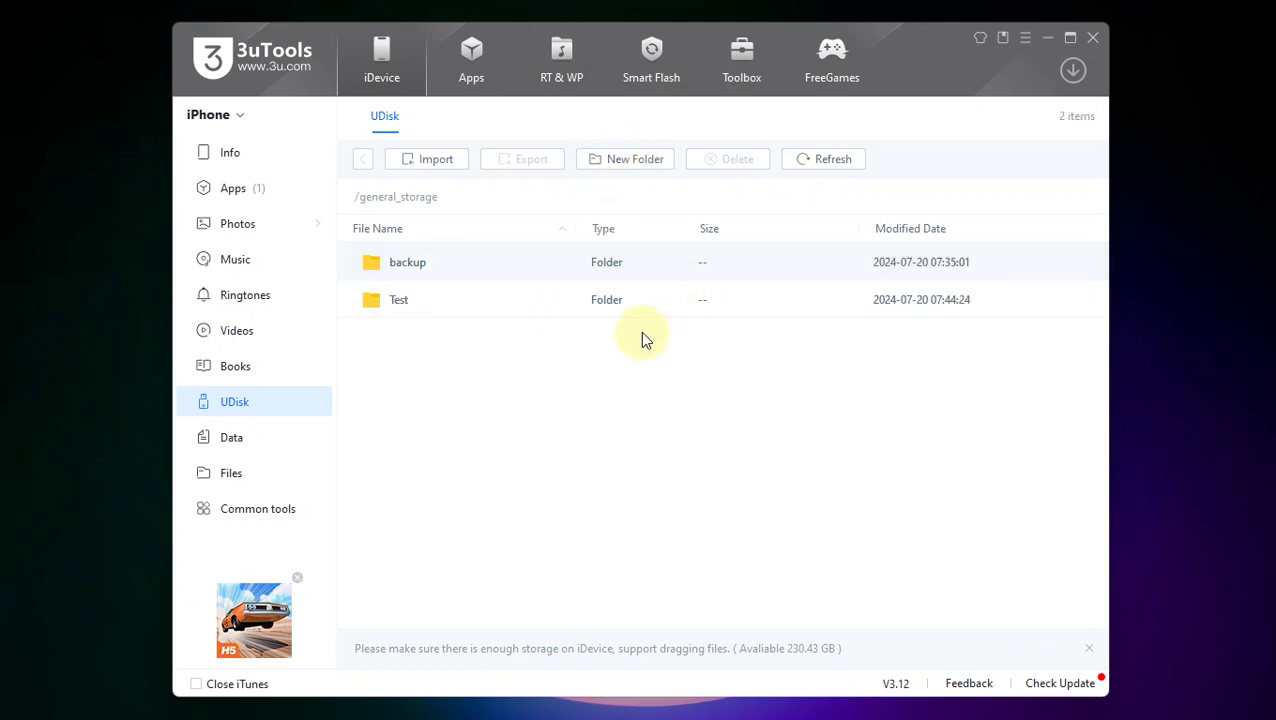
left_click(434, 162)
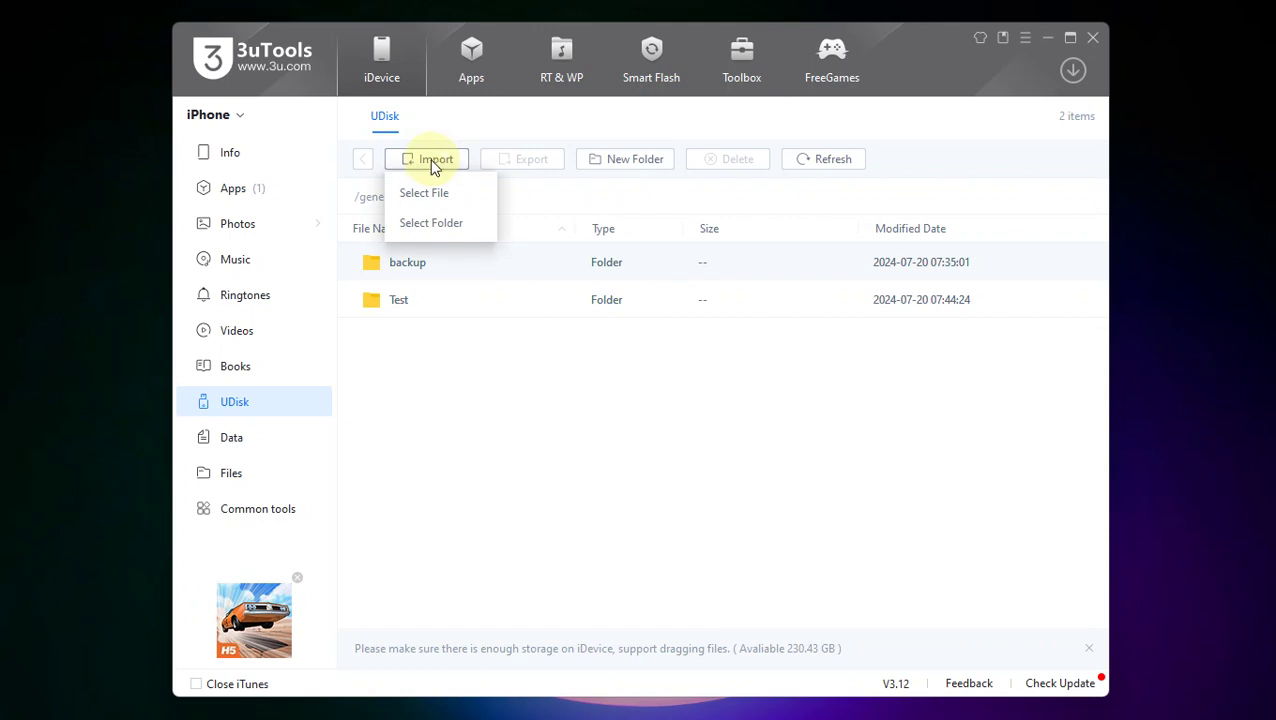
left_click(430, 193)
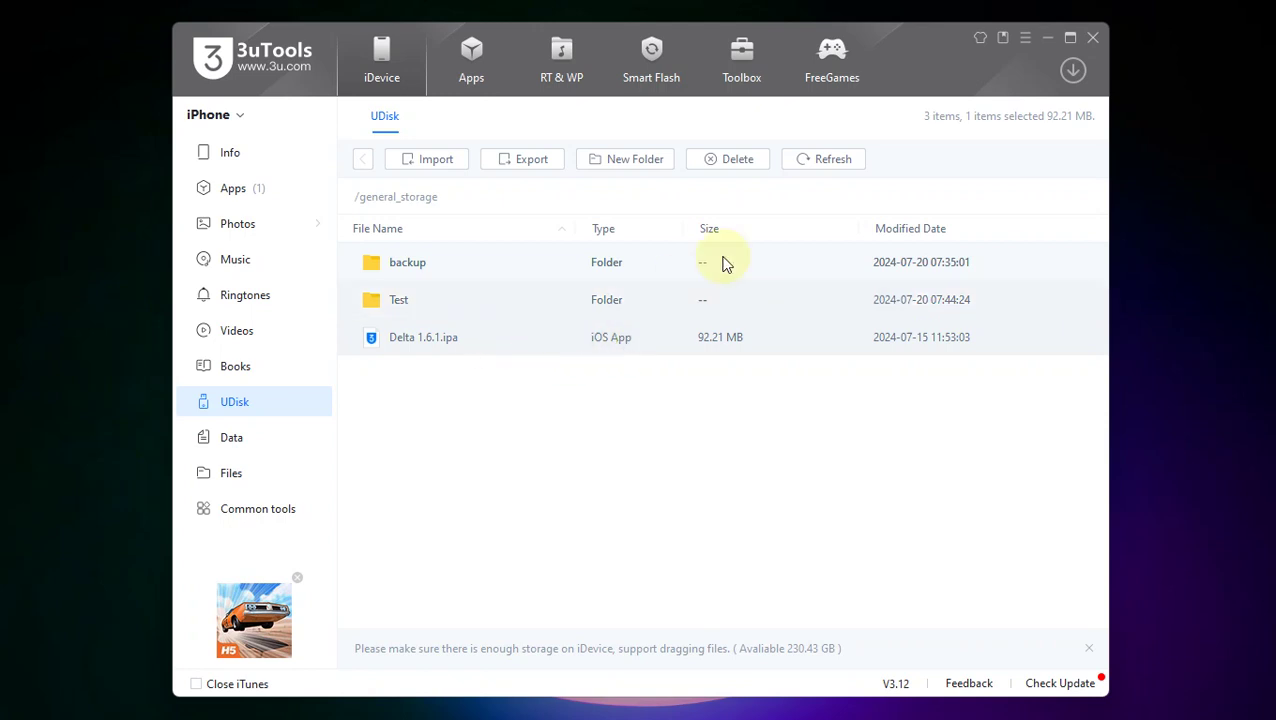
Step: Delete Delta 1.6.1.ipa from UDisk and return to the iPhone's Info page
left_click(730, 160)
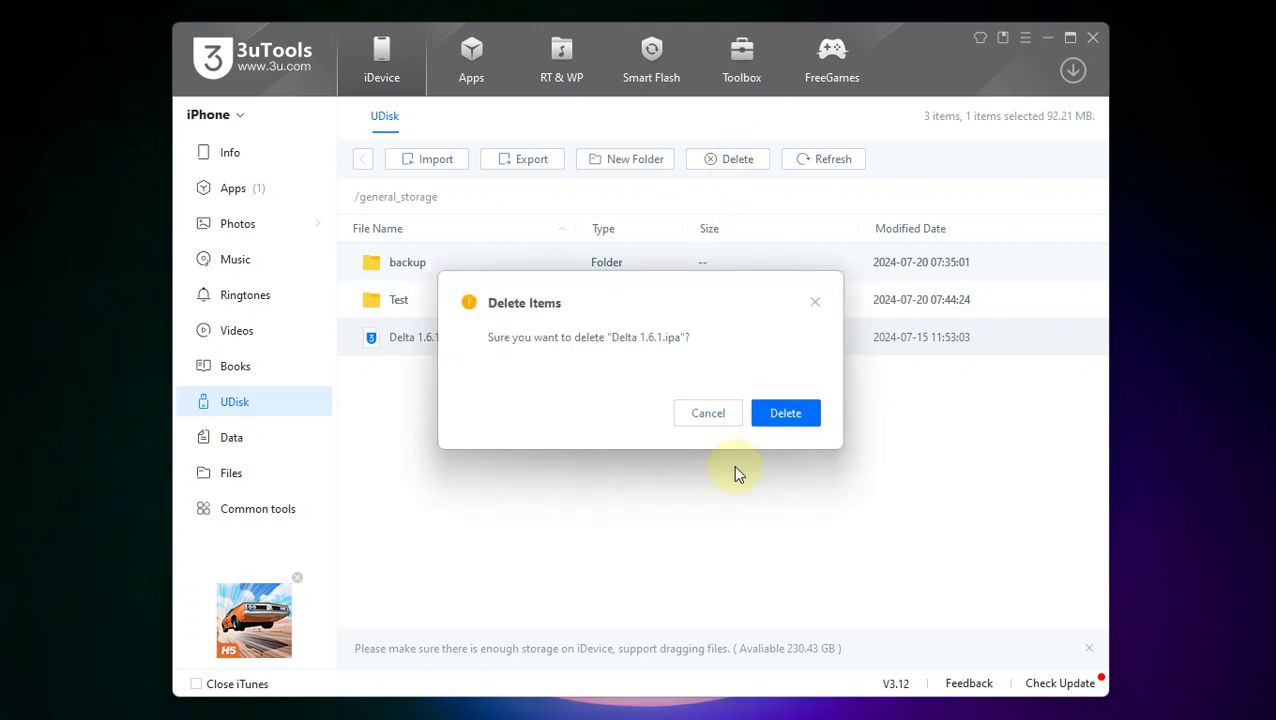
left_click(762, 418)
left_click(245, 158)
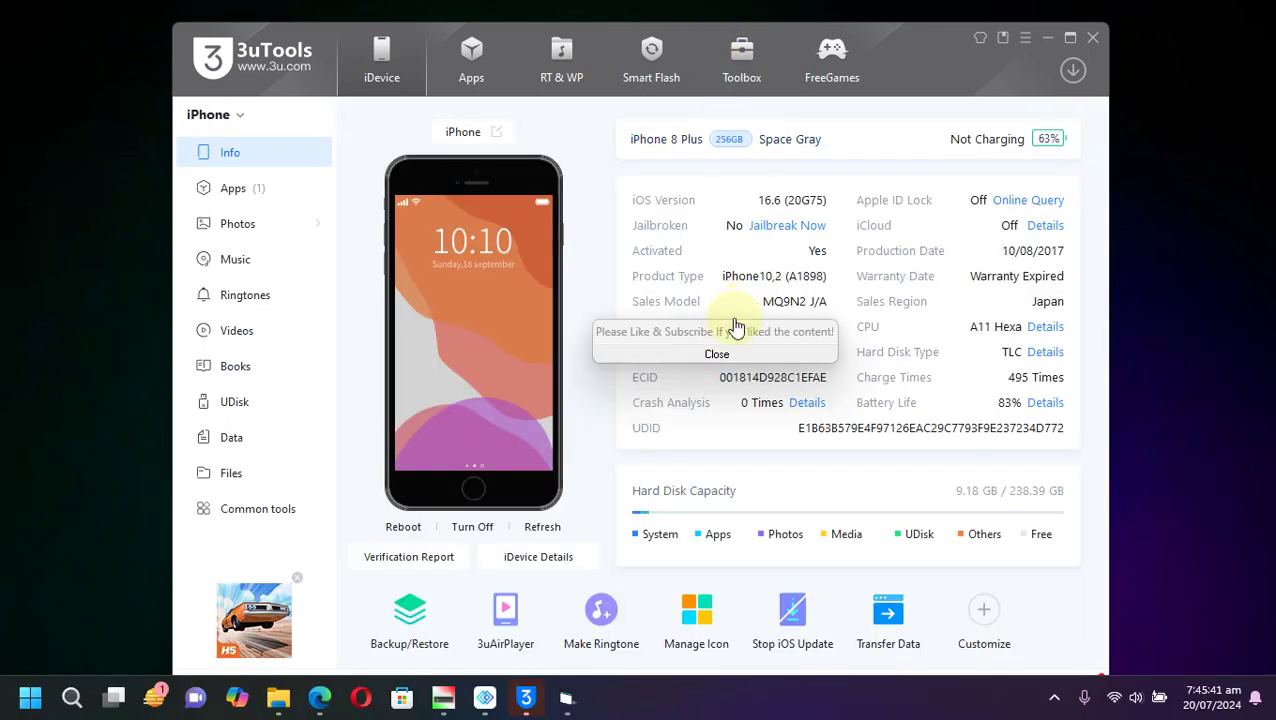
Step: Open UDisk storage and select both the Test and backup folders
left_click(236, 404)
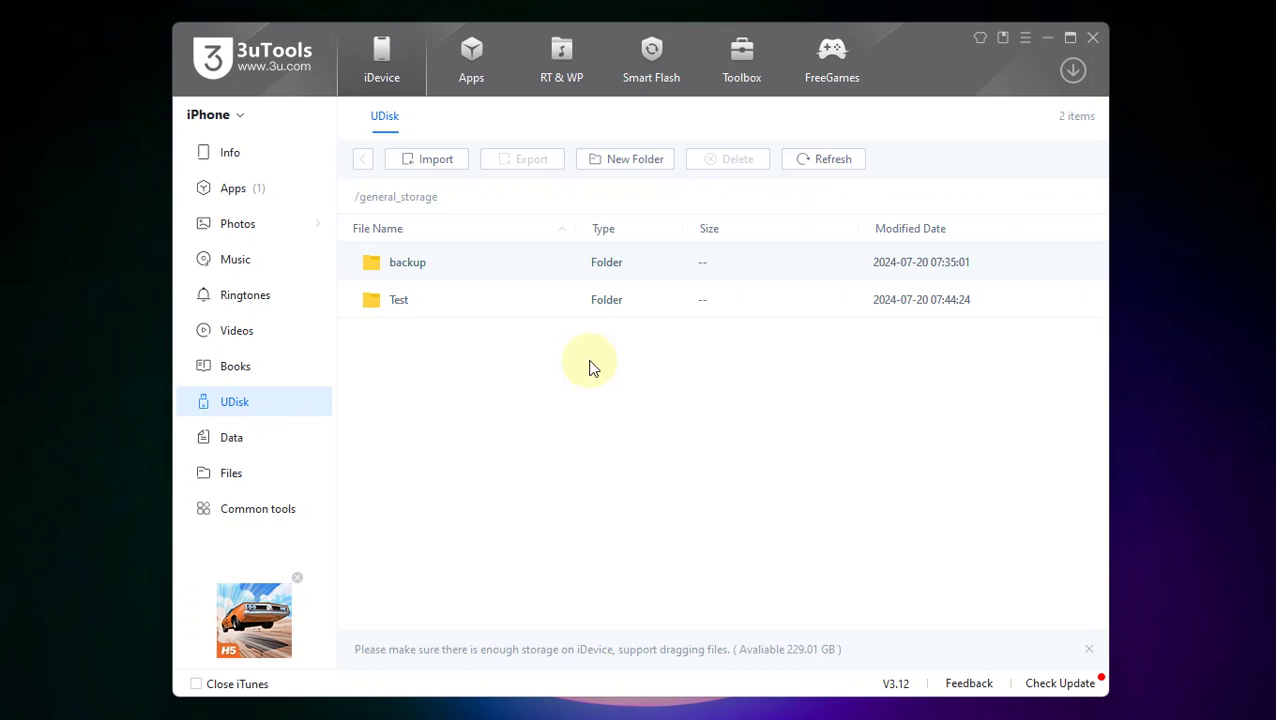
left_click(459, 300)
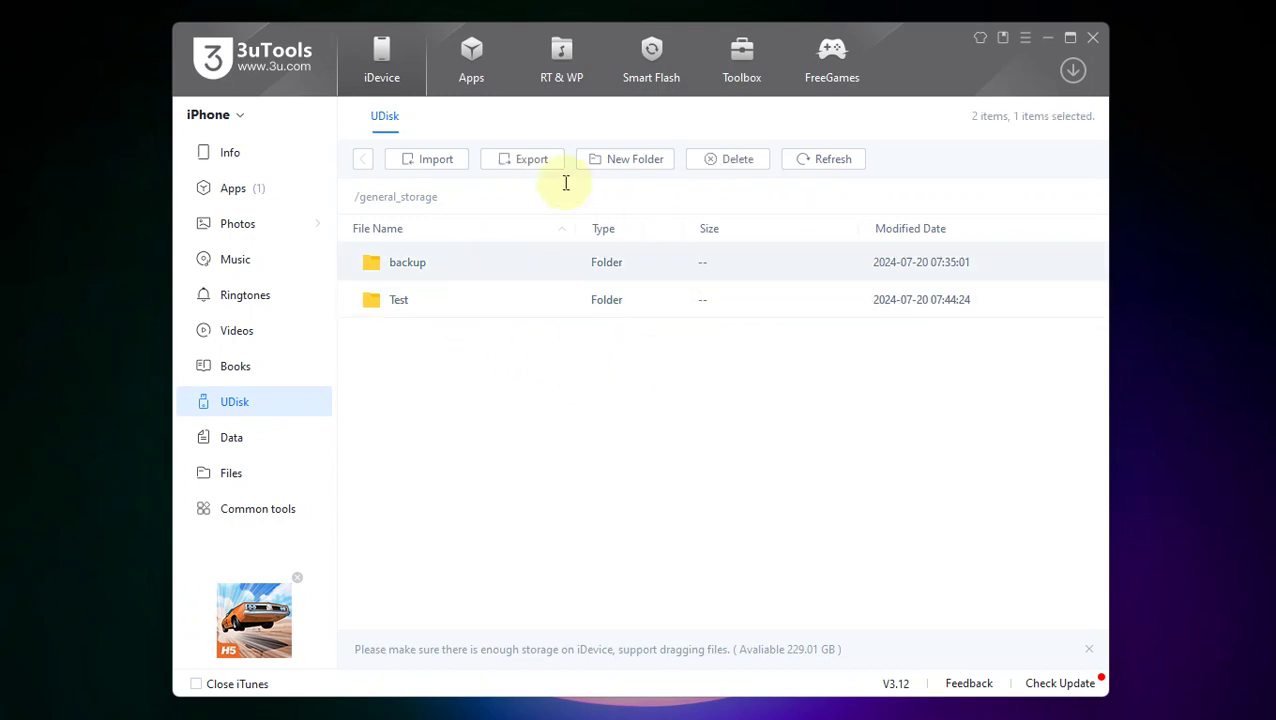
left_click_drag(472, 262, 441, 299)
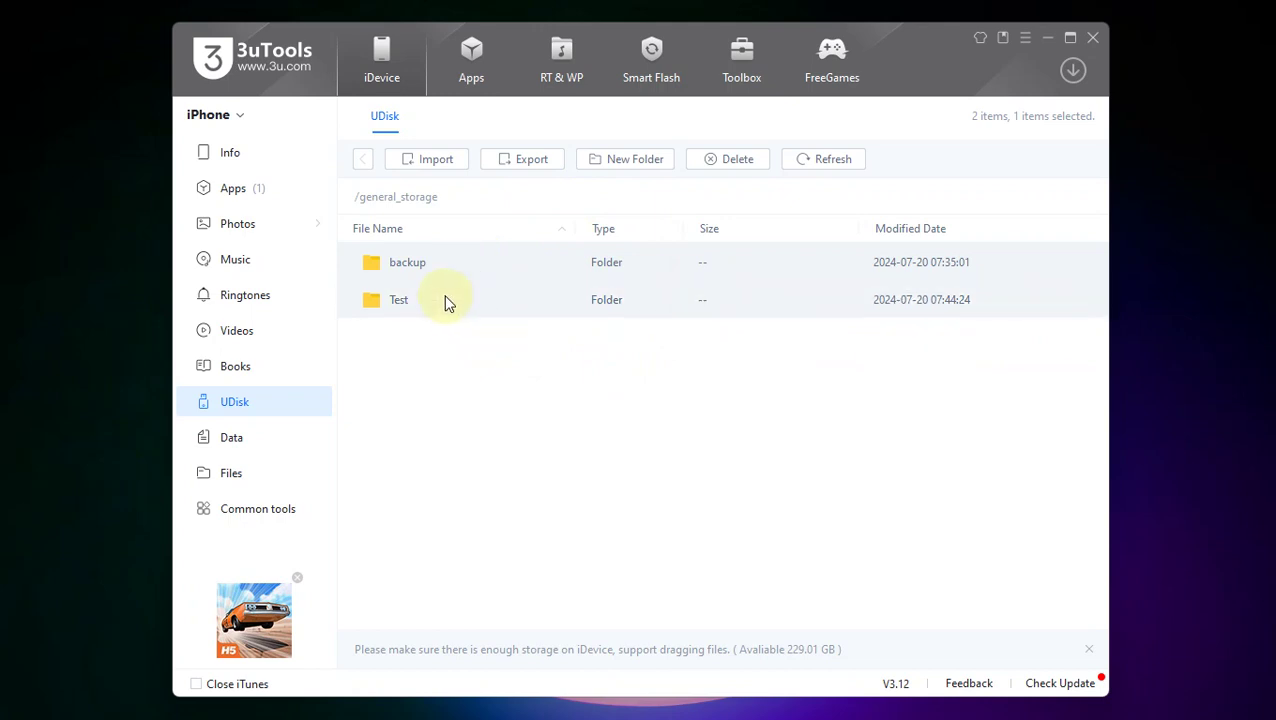
Step: Export the backup and Test folders to the PC's 'Exported files' folder
left_click(528, 162)
scroll(703, 390, "down", 5)
left_click(560, 395)
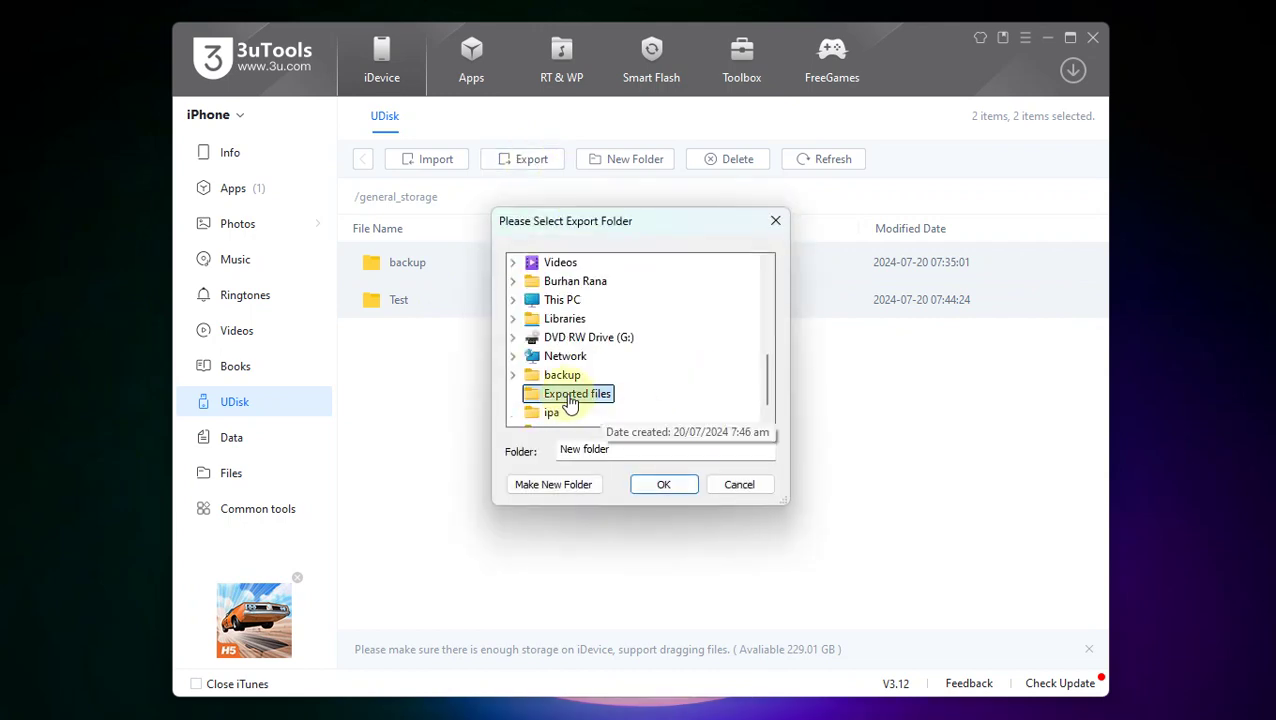
left_click(664, 485)
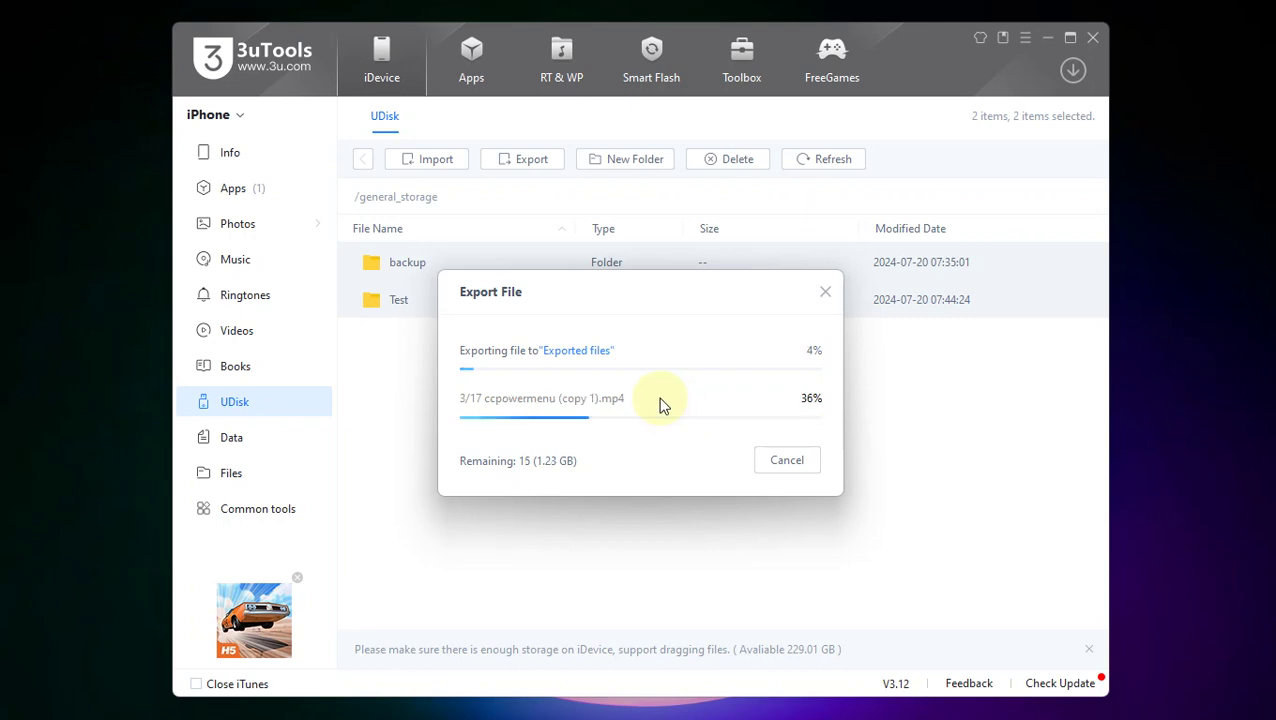
mouse_move(730, 15)
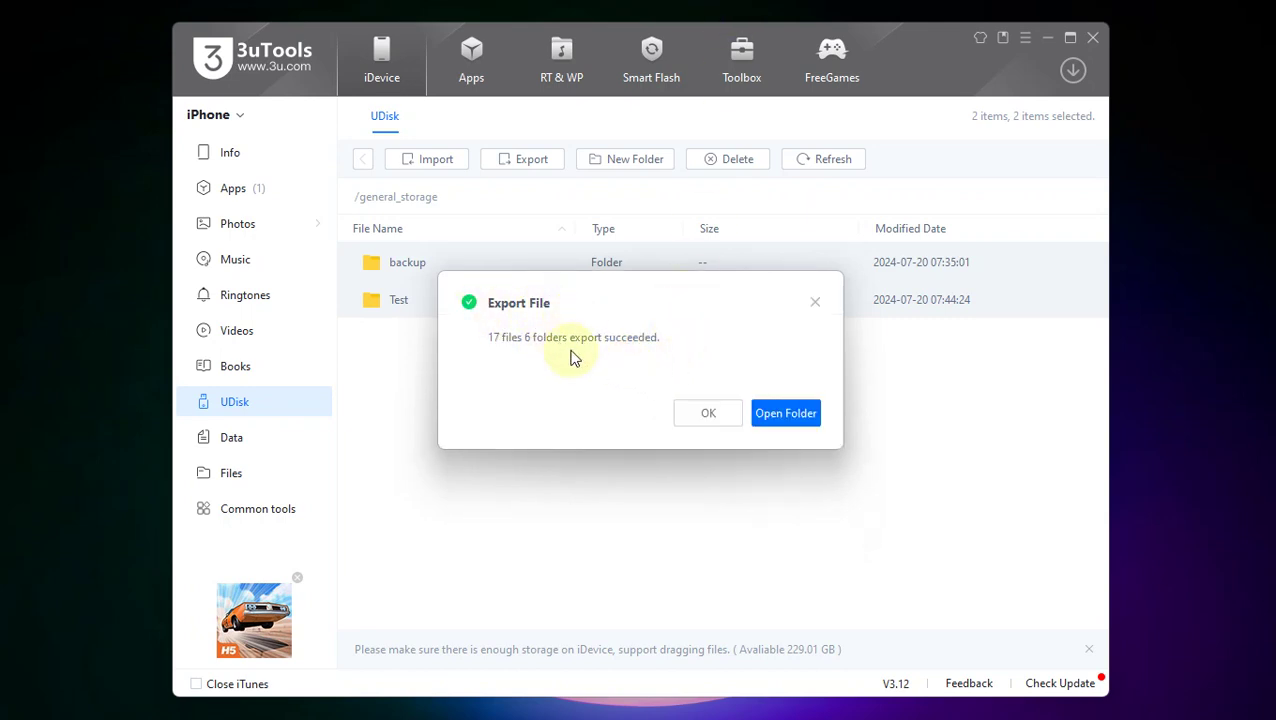
Step: View the exported files, look inside backup, then go back to the UDisk root
left_click(786, 414)
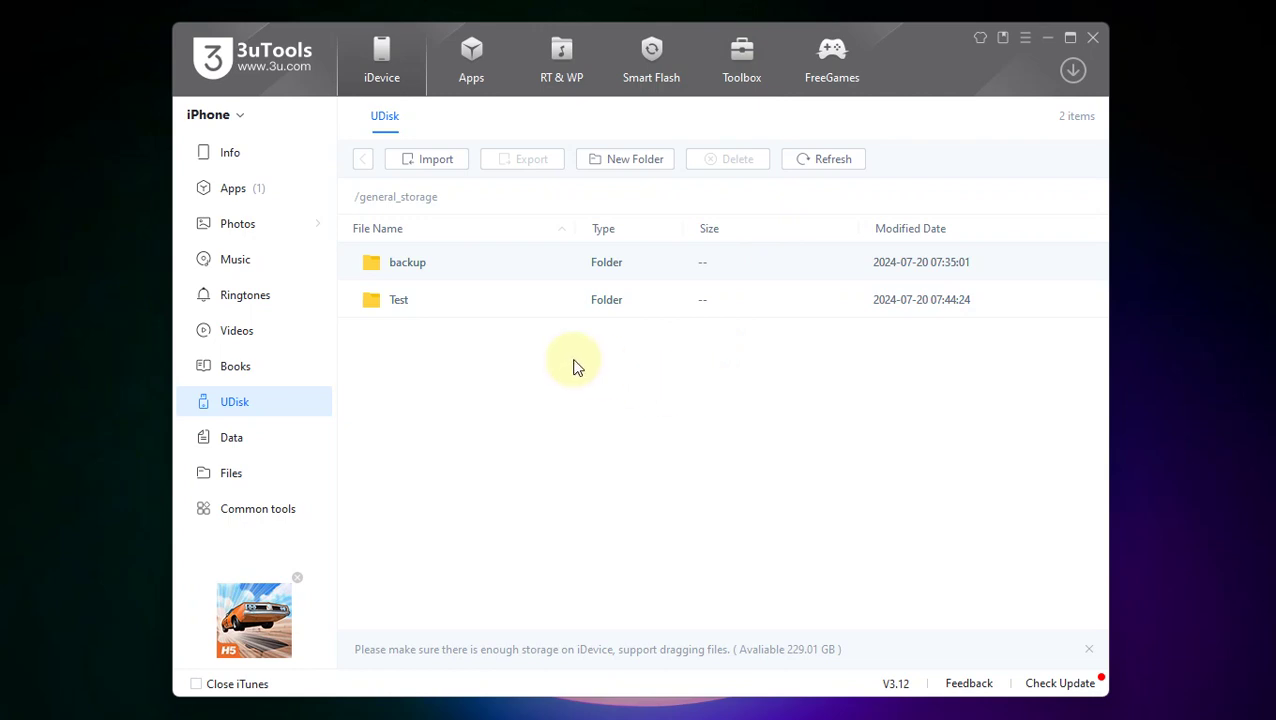
double_click(419, 265)
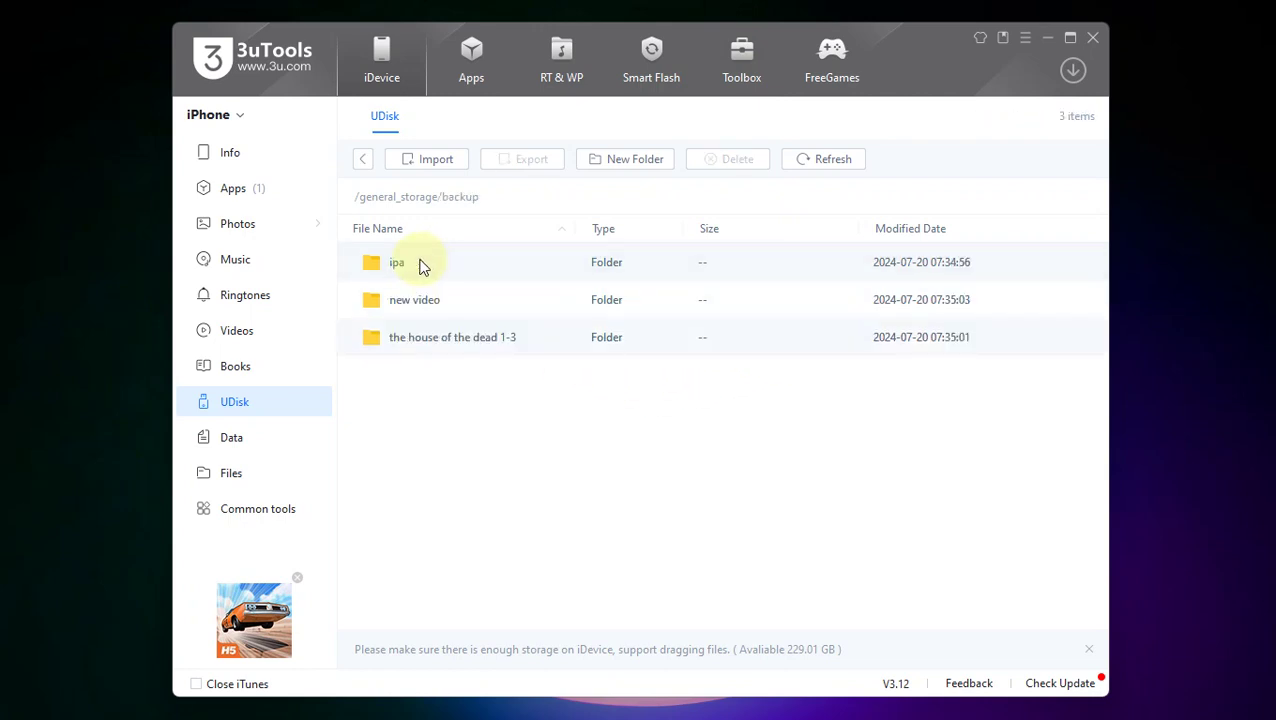
left_click(364, 163)
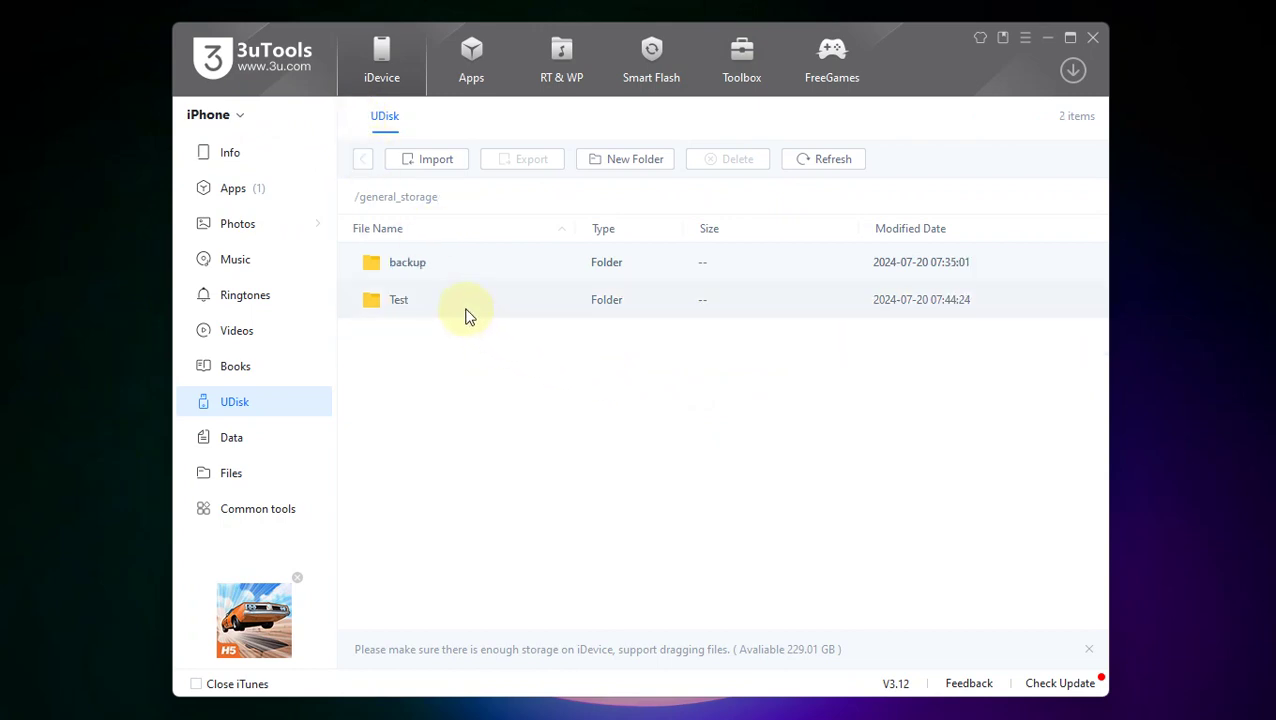